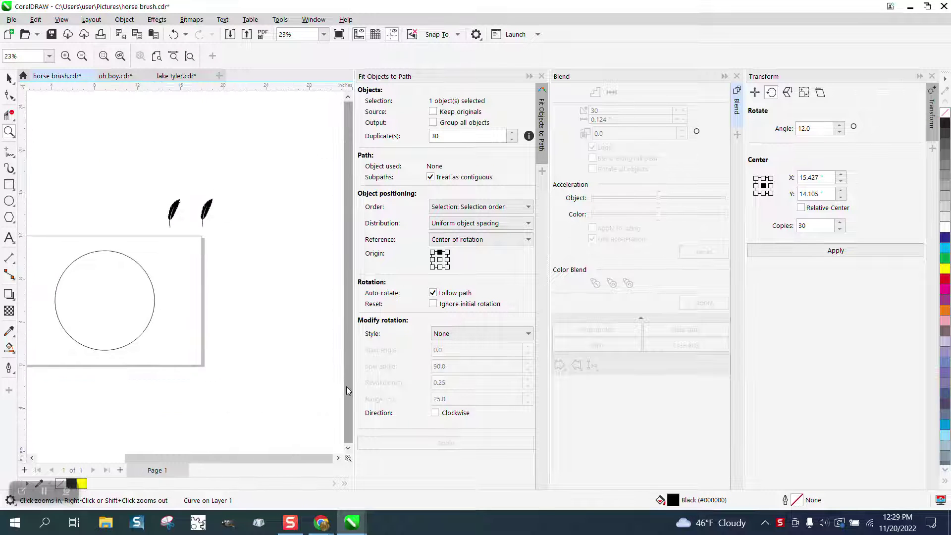
Step: Zoom out to show the page, then select both feathers together
{"action": "scroll", "coordinate": [132, 207], "scroll_direction": "up", "scroll_amount": 1}
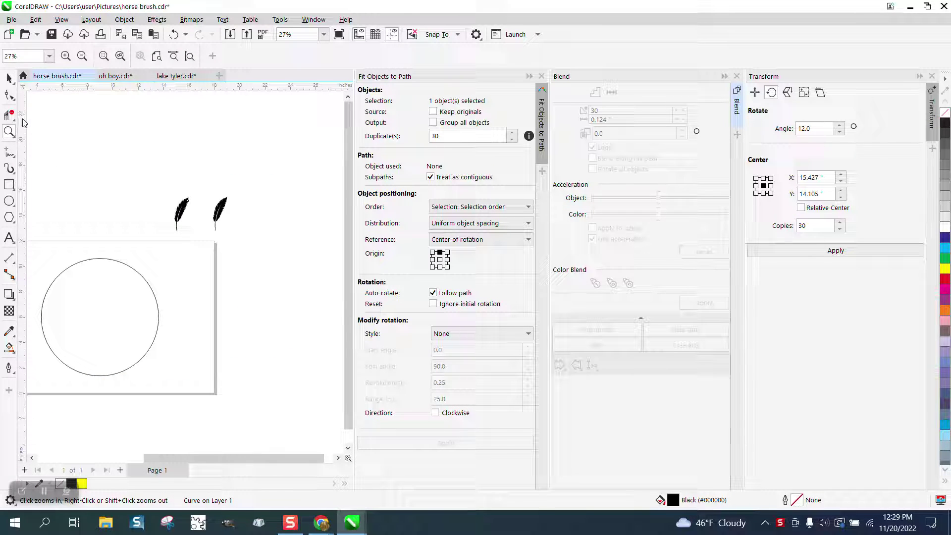
{"action": "left_click", "coordinate": [9, 78]}
{"action": "left_click", "coordinate": [9, 132]}
{"action": "scroll", "coordinate": [242, 238], "scroll_direction": "up", "scroll_amount": 5}
{"action": "scroll", "coordinate": [272, 214], "scroll_direction": "down", "scroll_amount": 4}
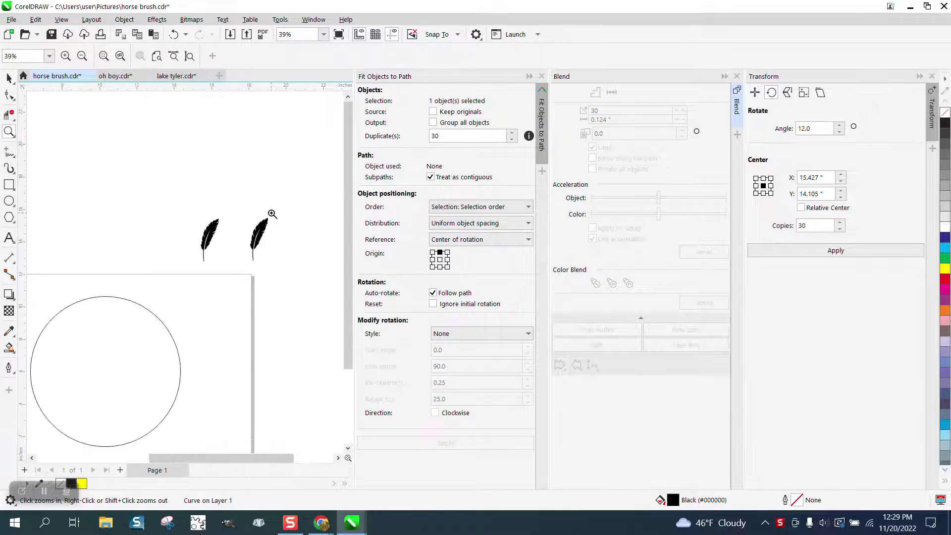
{"action": "scroll", "coordinate": [272, 213], "scroll_direction": "down", "scroll_amount": 3}
{"action": "left_click", "coordinate": [9, 78]}
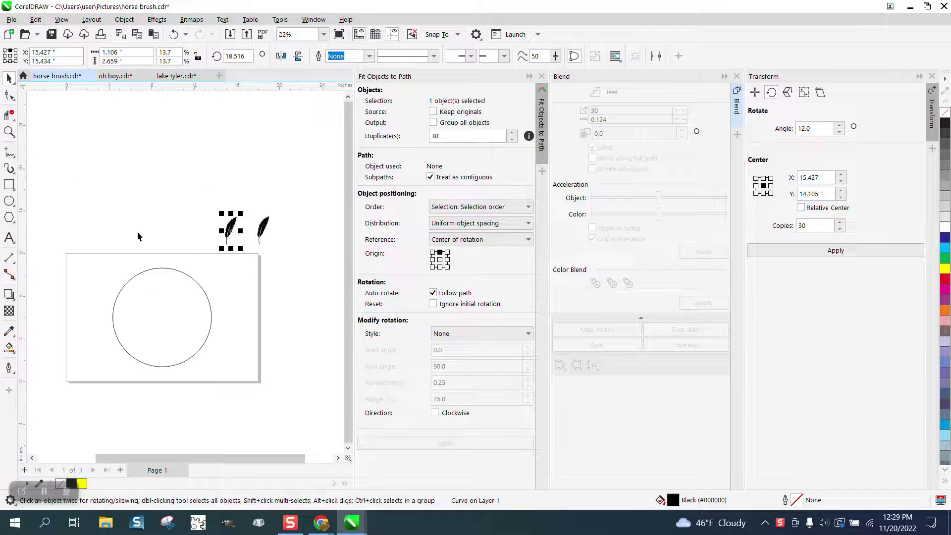
{"action": "left_click", "coordinate": [168, 269]}
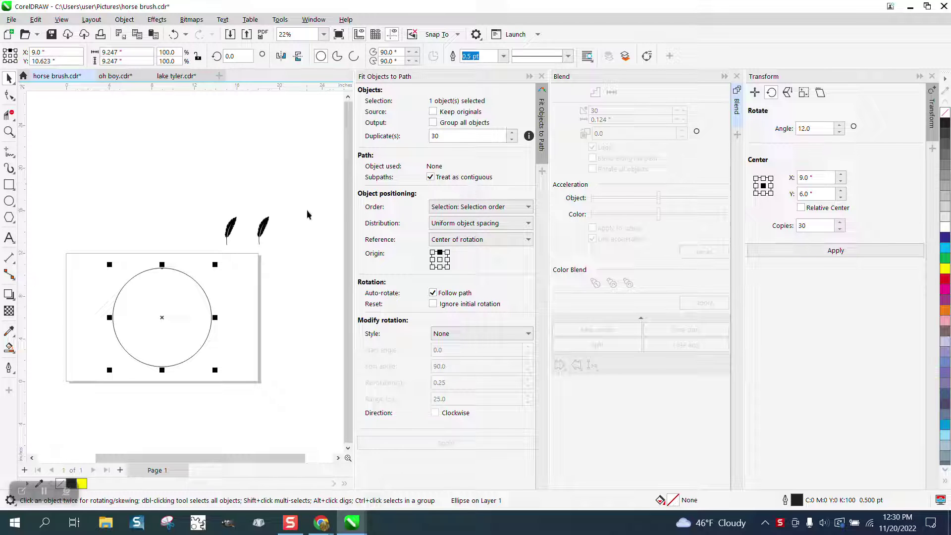
{"action": "left_click_drag", "start_coordinate": [209, 197], "coordinate": [279, 254]}
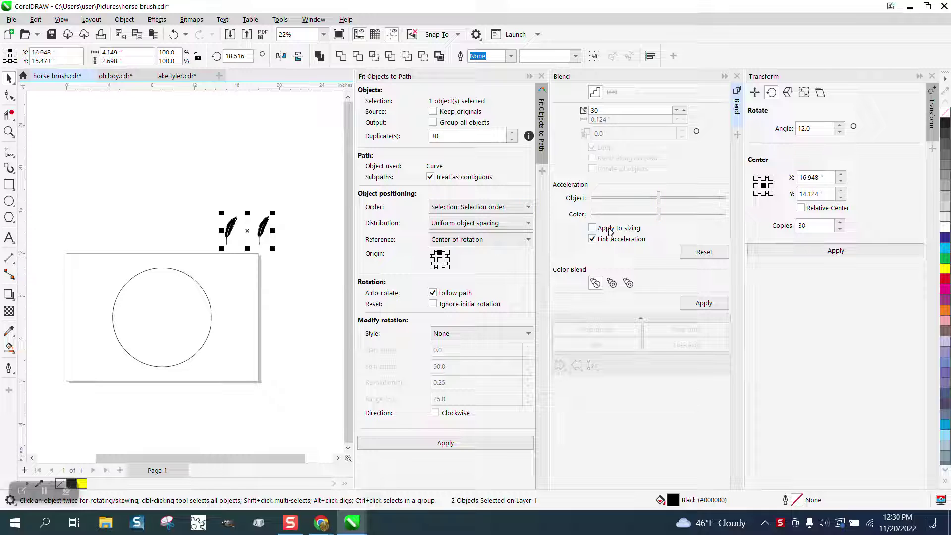
Step: Blend the two feathers and attach the blend to the circle as a new path
{"action": "left_click", "coordinate": [705, 304]}
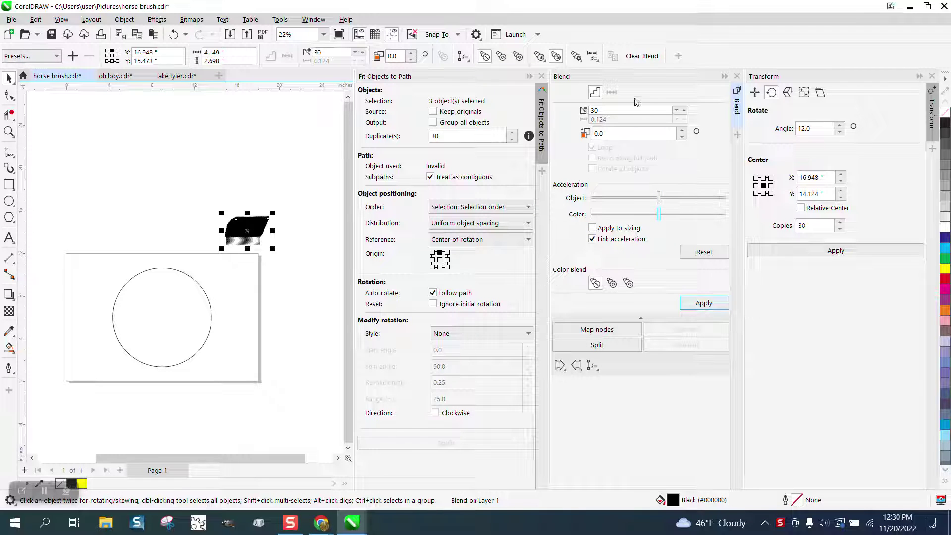
{"action": "left_click", "coordinate": [598, 370]}
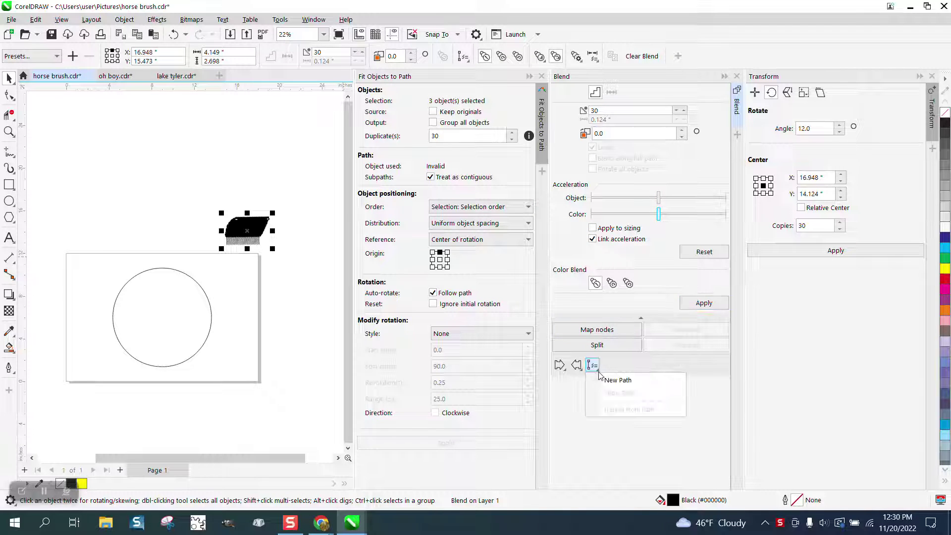
{"action": "left_click", "coordinate": [617, 380]}
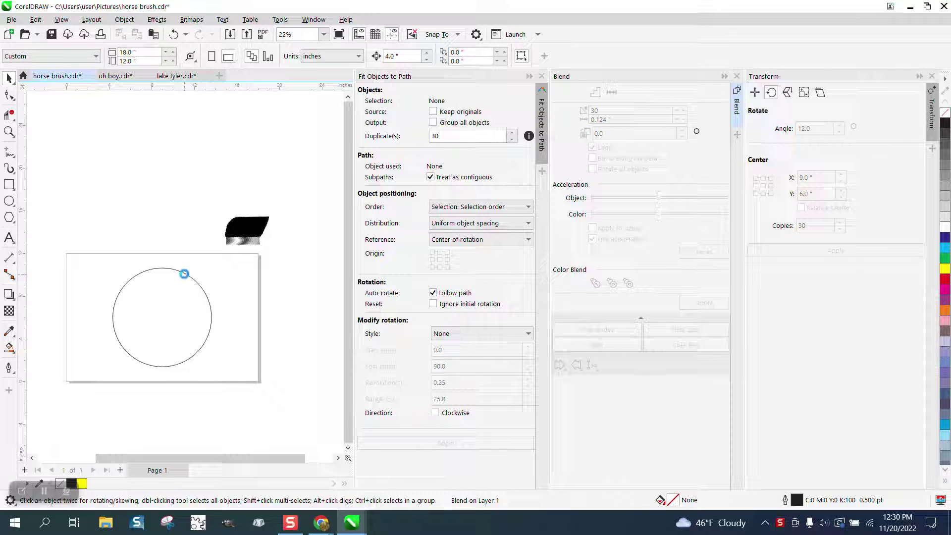
{"action": "left_click", "coordinate": [185, 277]}
{"action": "left_click", "coordinate": [592, 158]}
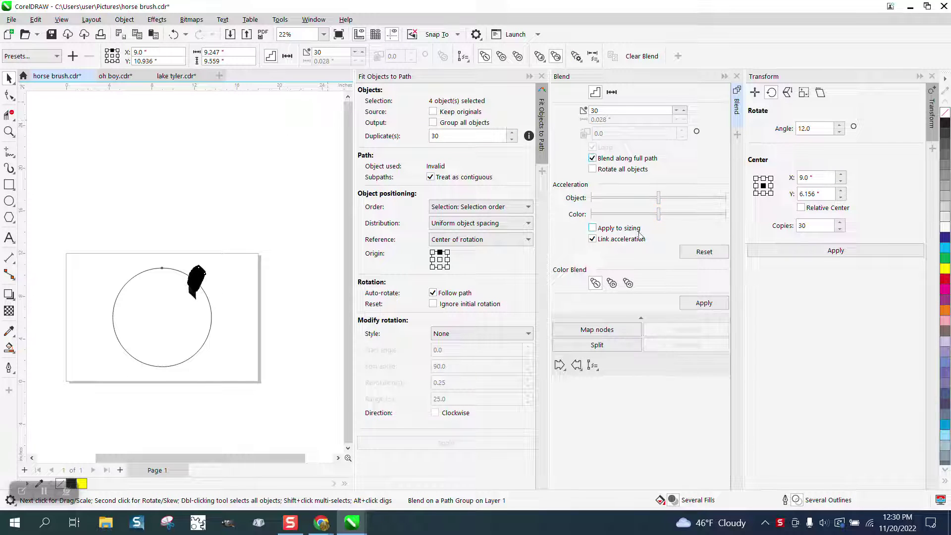
Step: Spread the blend along the full circle with every feather rotated to follow it
{"action": "left_click", "coordinate": [702, 302]}
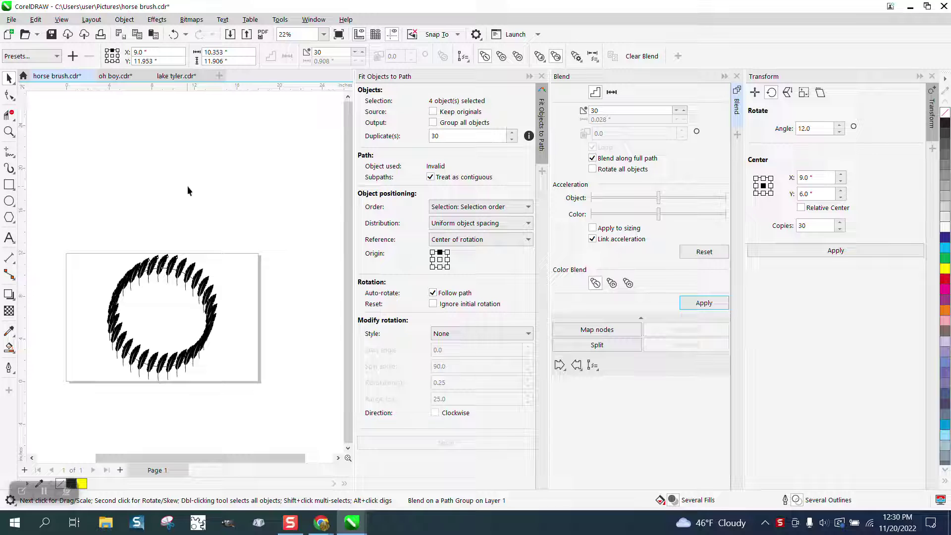
{"action": "left_click", "coordinate": [592, 169]}
{"action": "left_click", "coordinate": [701, 304]}
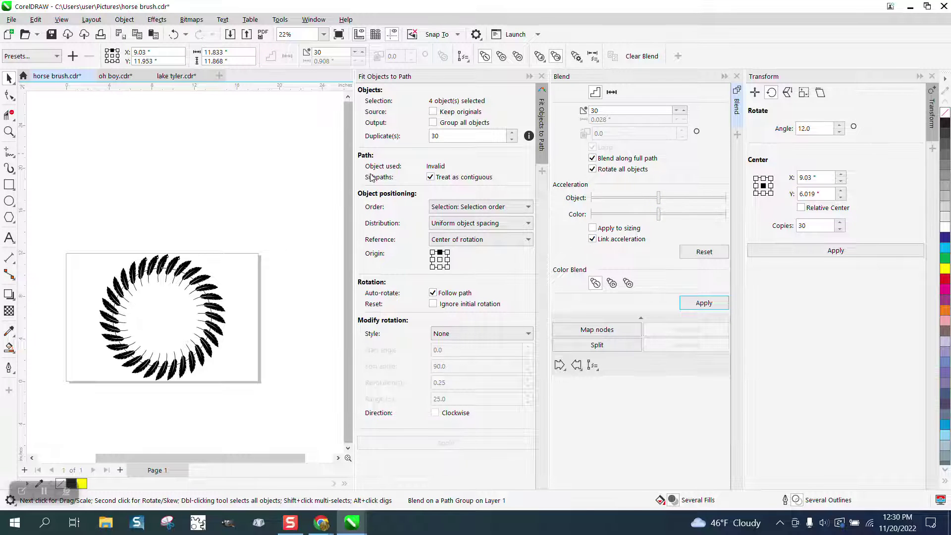
{"action": "left_click", "coordinate": [738, 76]}
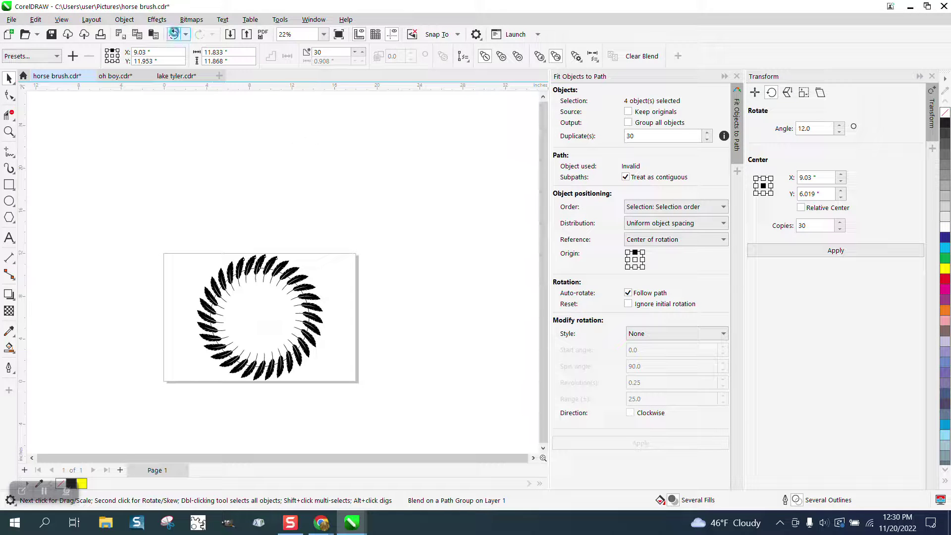
Step: Undo the rotation and blend back to the two separate feathers
{"action": "left_click", "coordinate": [173, 34]}
{"action": "left_click", "coordinate": [173, 33]}
{"action": "left_click", "coordinate": [173, 34]}
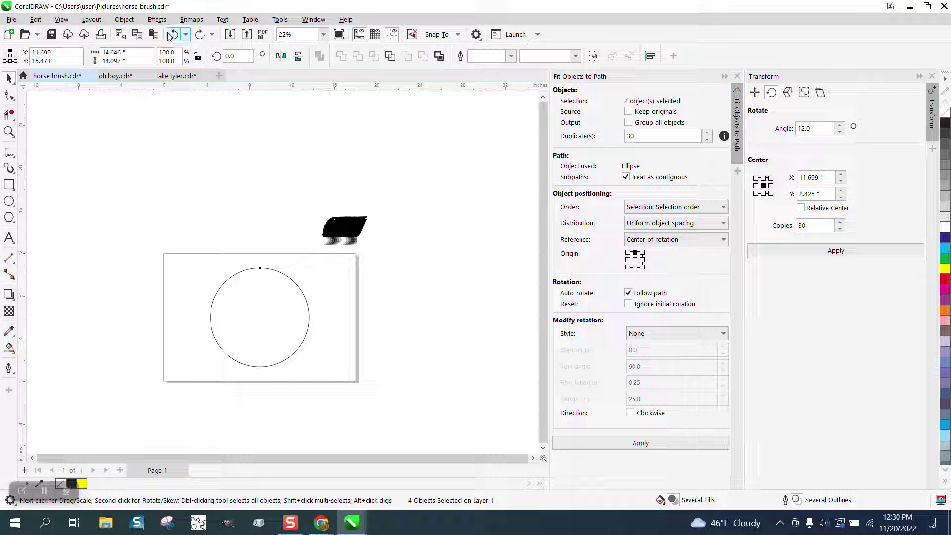
{"action": "left_click", "coordinate": [172, 34]}
Step: Delete one feather, flip the other vertically above the page, and select the circle with it
{"action": "left_click", "coordinate": [352, 155]}
{"action": "left_click_drag", "start_coordinate": [328, 228], "coordinate": [256, 196]}
{"action": "left_click", "coordinate": [361, 228]}
{"action": "key", "text": "Delete"}
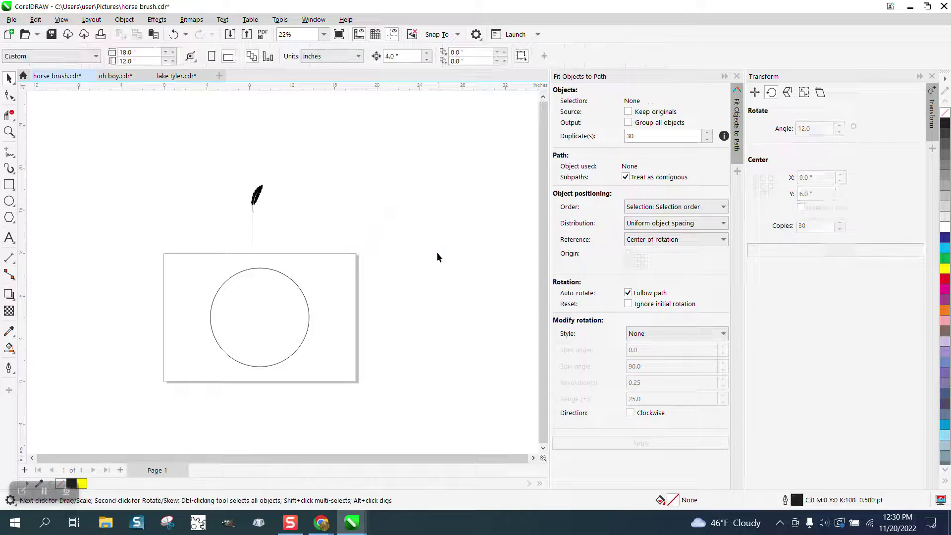
{"action": "left_click_drag", "start_coordinate": [258, 205], "coordinate": [266, 237]}
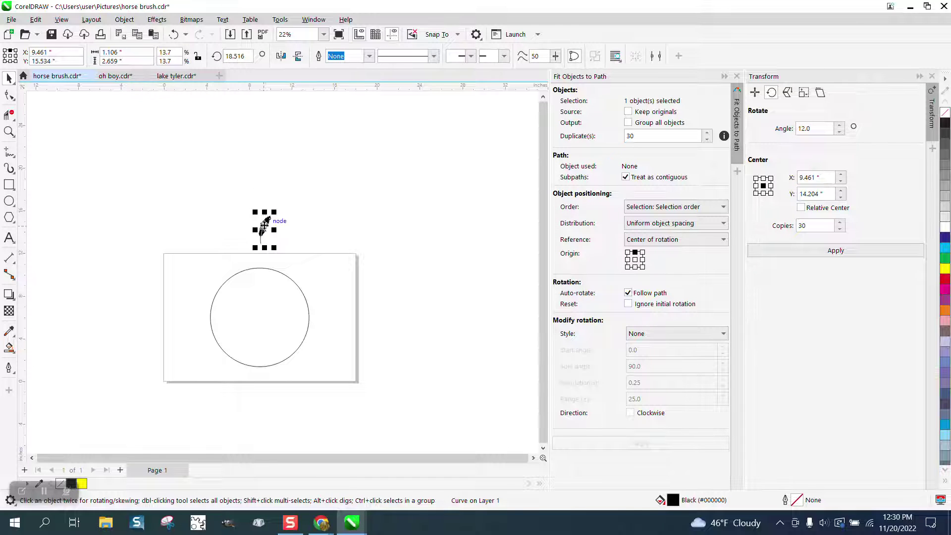
{"action": "left_click", "coordinate": [298, 56]}
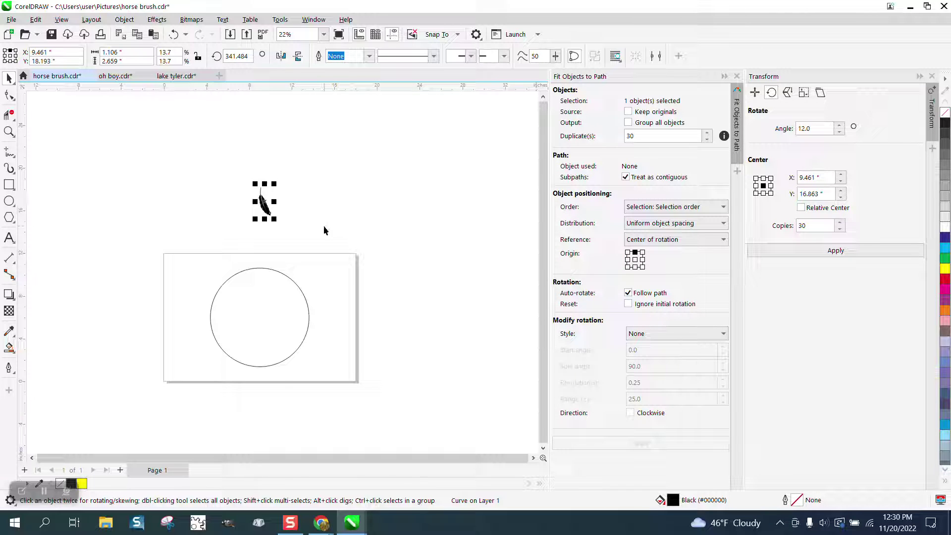
{"action": "left_click", "coordinate": [271, 269], "text": "shift"}
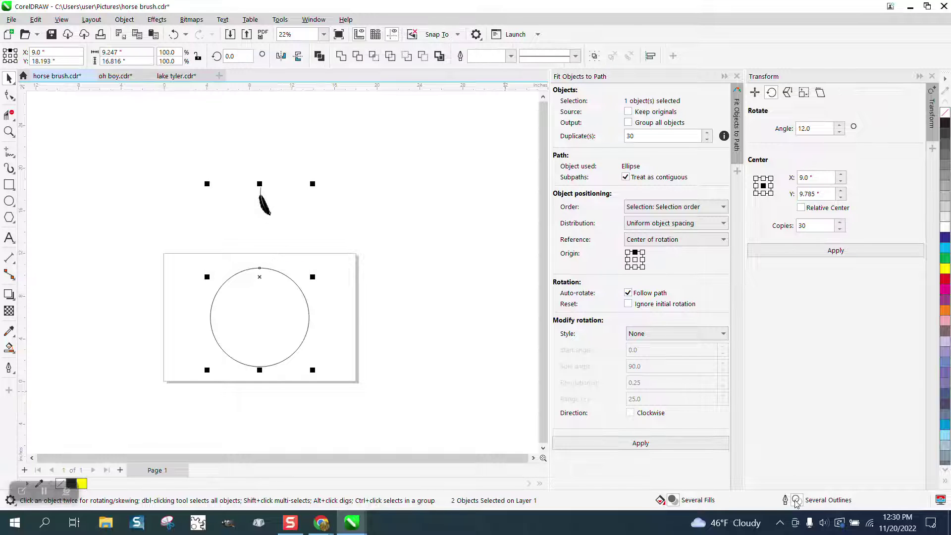
{"action": "left_click", "coordinate": [642, 443]}
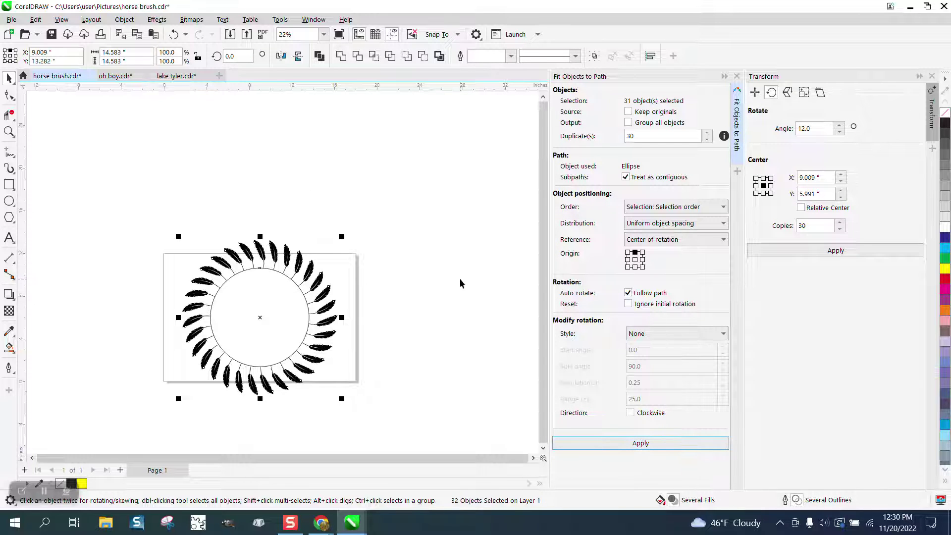
{"action": "left_click", "coordinate": [9, 131]}
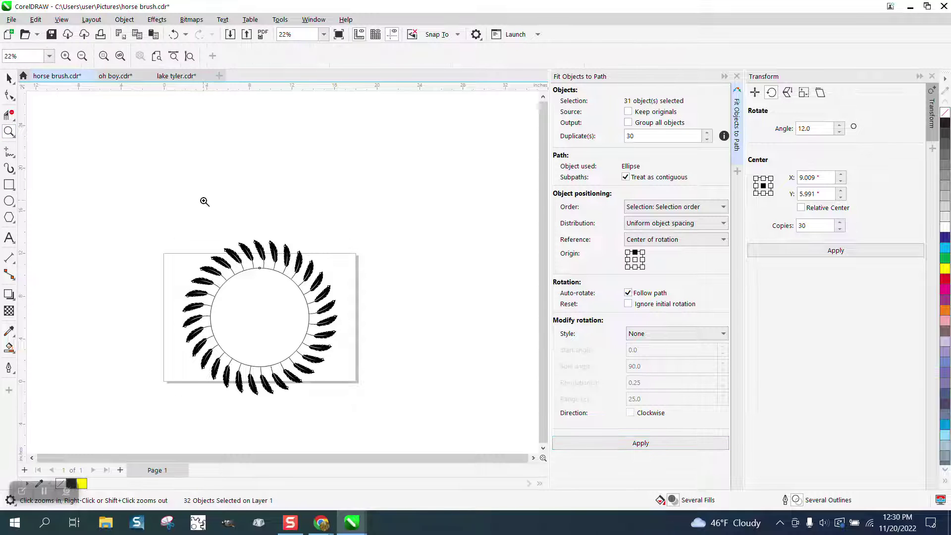
{"action": "left_click_drag", "start_coordinate": [203, 202], "coordinate": [328, 292]}
{"action": "left_click", "coordinate": [302, 215]}
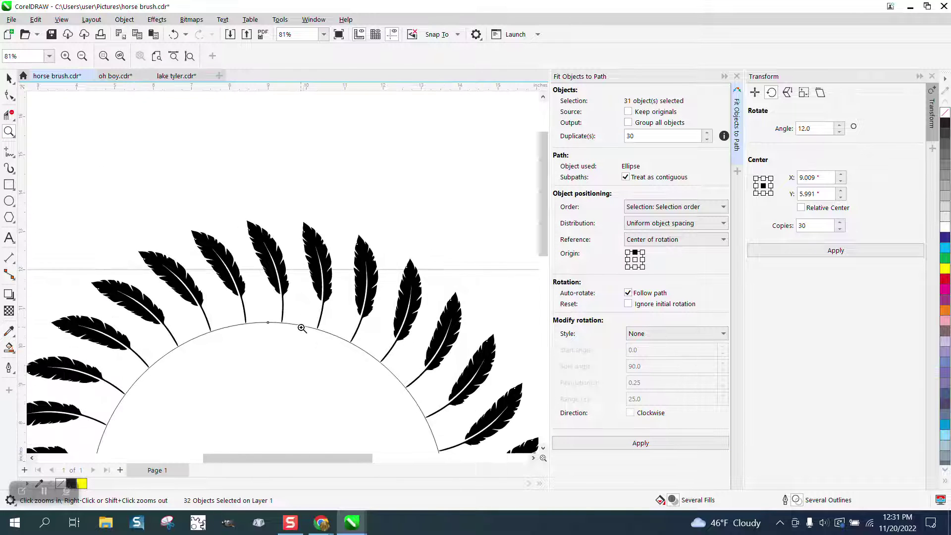
{"action": "left_click_drag", "start_coordinate": [339, 331], "coordinate": [301, 269]}
{"action": "scroll", "coordinate": [301, 269], "scroll_direction": "down", "scroll_amount": 5}
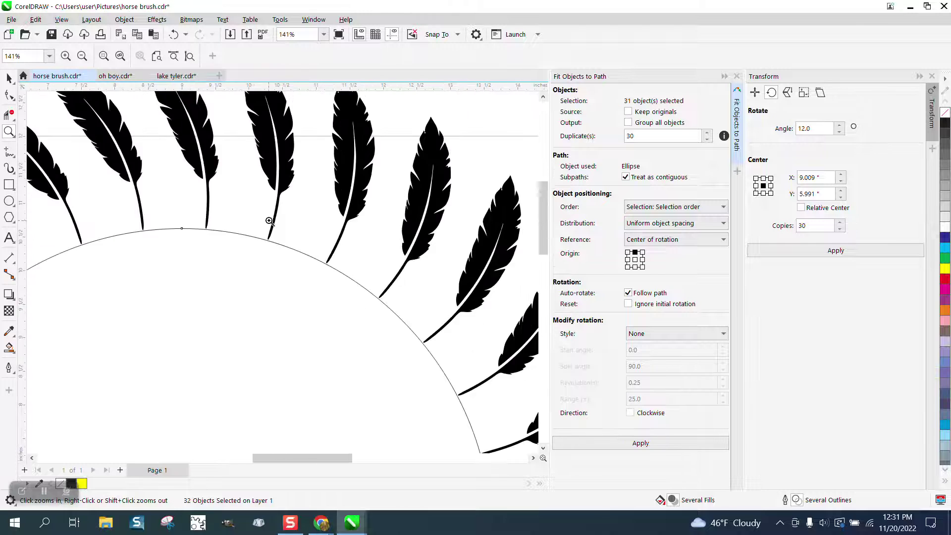
{"action": "left_click", "coordinate": [9, 77]}
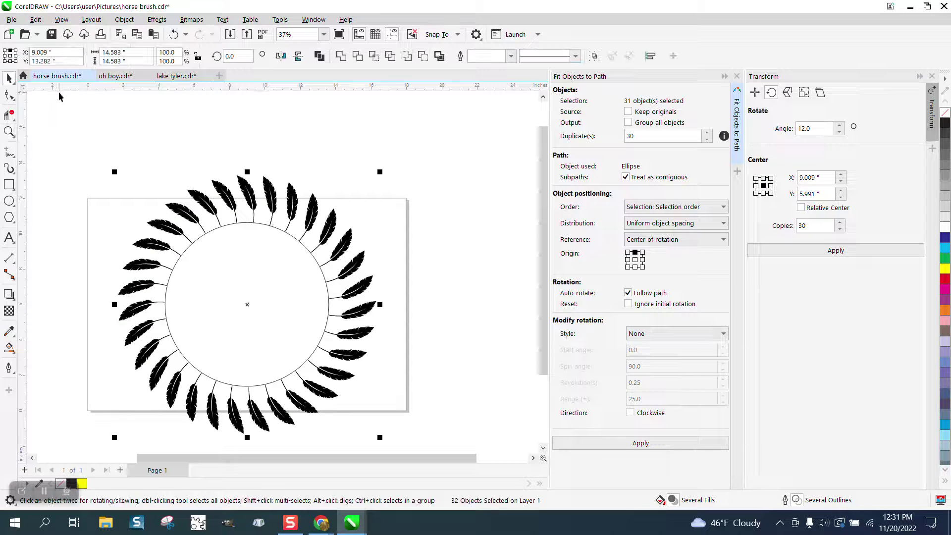
{"action": "left_click", "coordinate": [173, 32]}
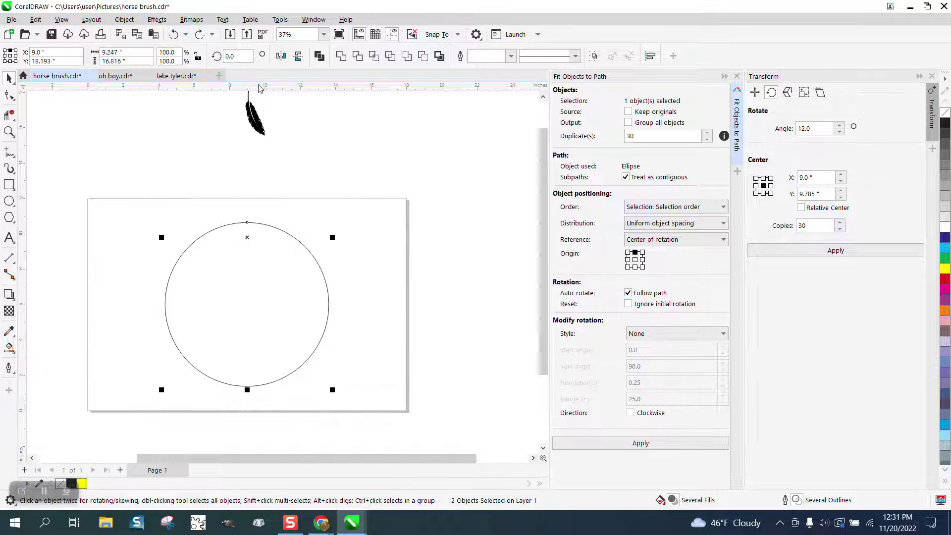
{"action": "scroll", "coordinate": [333, 165], "scroll_direction": "down", "scroll_amount": 2}
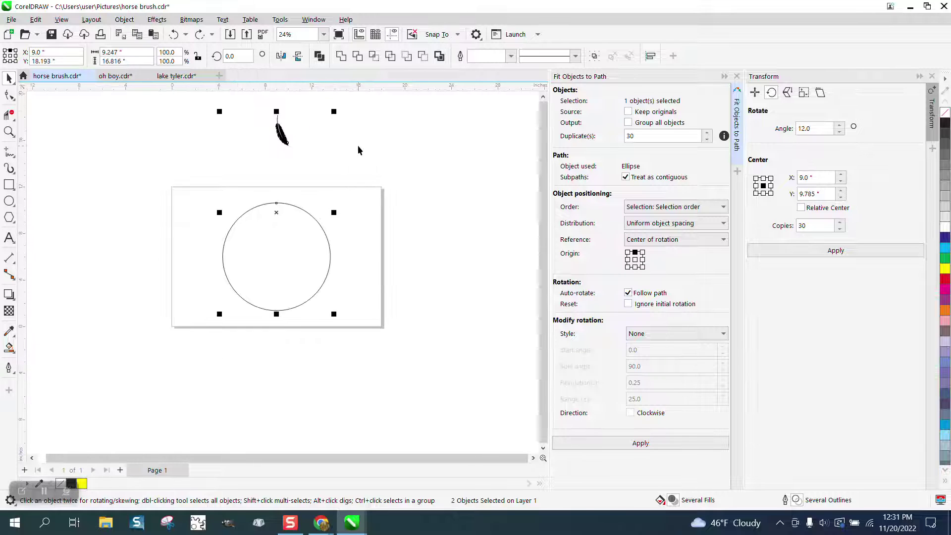
{"action": "left_click", "coordinate": [285, 141]}
{"action": "left_click", "coordinate": [285, 141]}
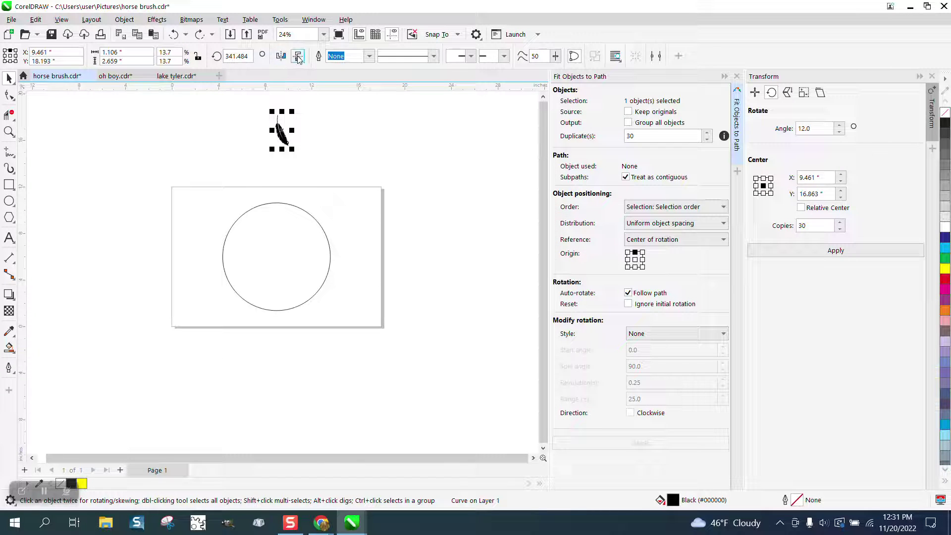
{"action": "key", "text": "ctrl+shift+v"}
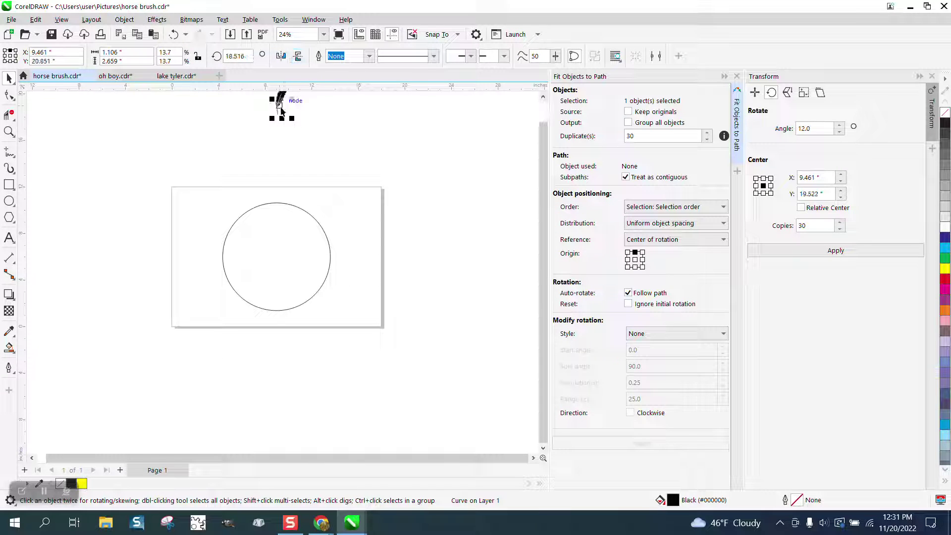
Step: Set the feather on the circle's top and move its rotation center to the circle's middle
{"action": "left_click_drag", "start_coordinate": [279, 111], "coordinate": [281, 198]}
{"action": "left_click", "coordinate": [8, 130]}
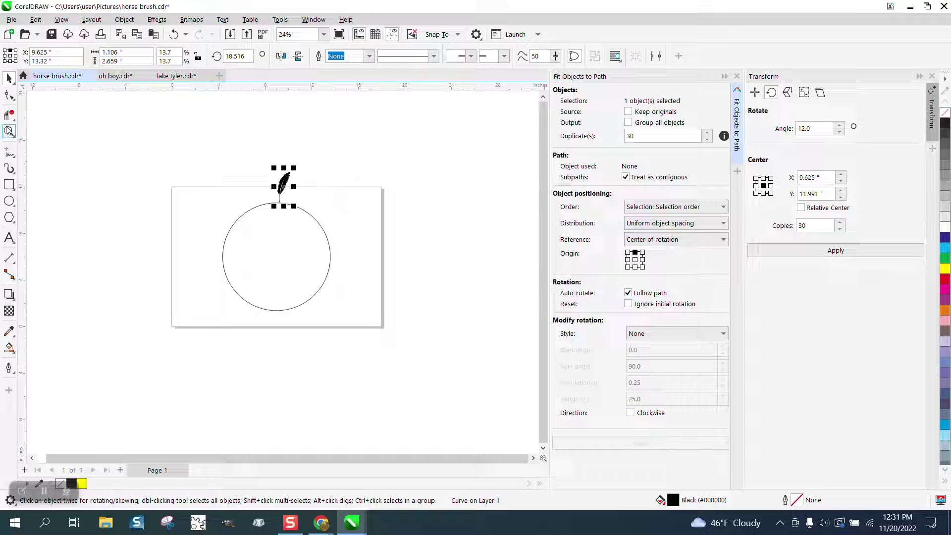
{"action": "left_click", "coordinate": [198, 222]}
{"action": "left_click", "coordinate": [7, 80]}
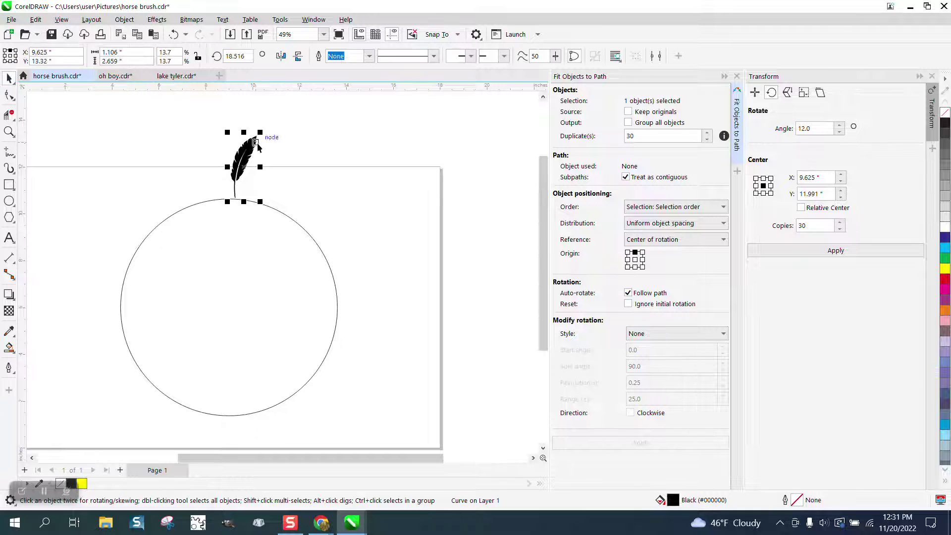
{"action": "left_click", "coordinate": [243, 164]}
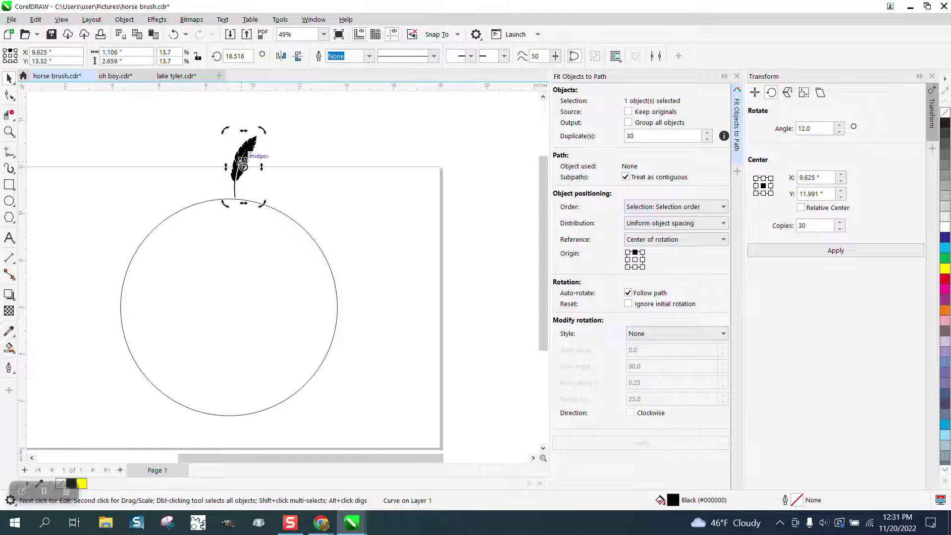
{"action": "left_click_drag", "start_coordinate": [243, 164], "coordinate": [232, 302]}
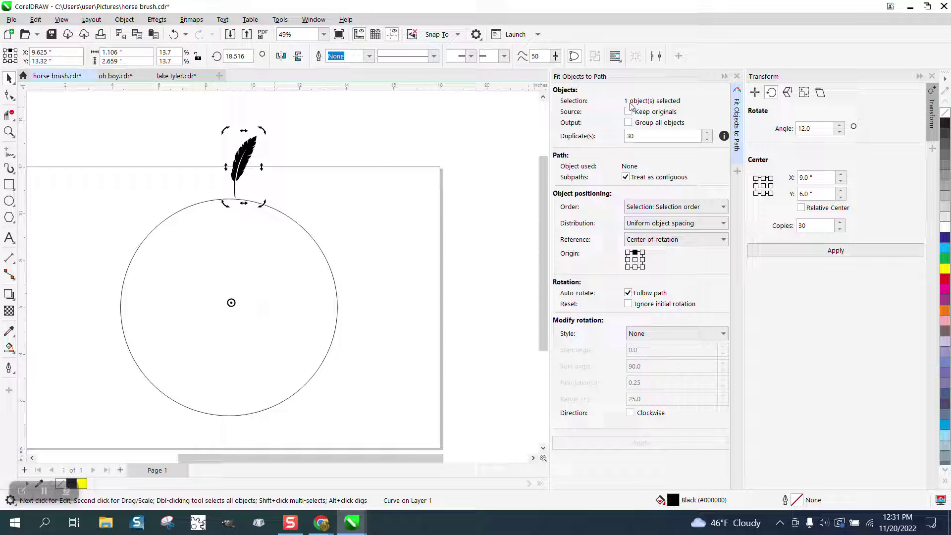
{"action": "left_click", "coordinate": [737, 75]}
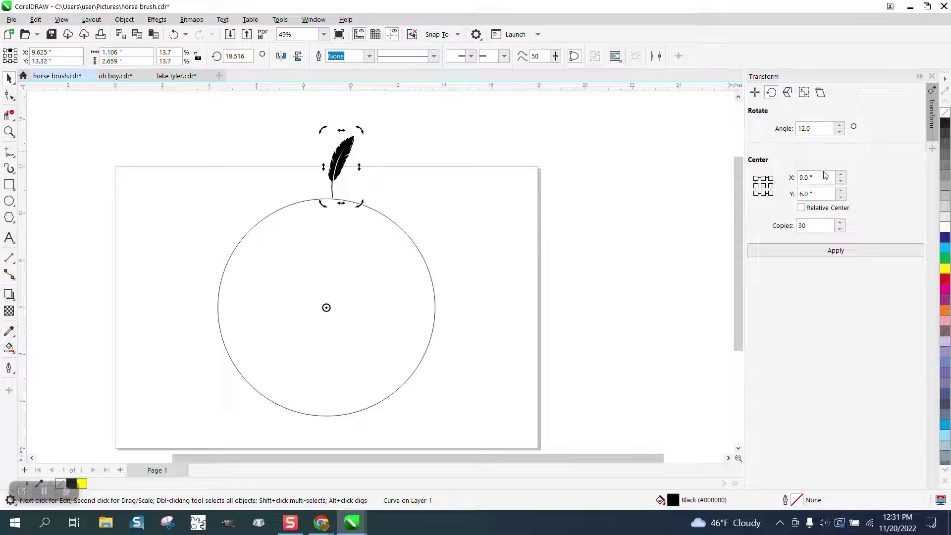
Step: Try a ring of 30 feather copies rotated 12° apart, then undo it
{"action": "left_click", "coordinate": [837, 251]}
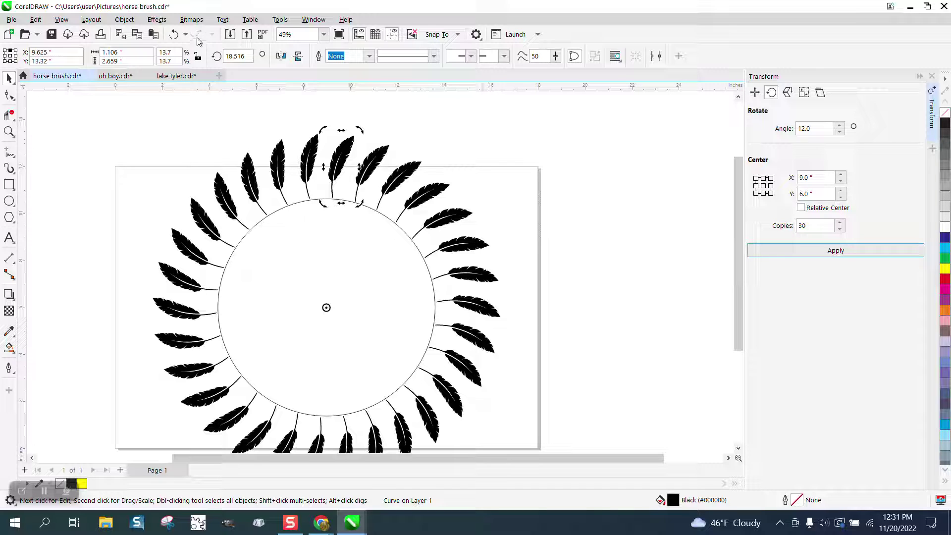
{"action": "left_click", "coordinate": [174, 35]}
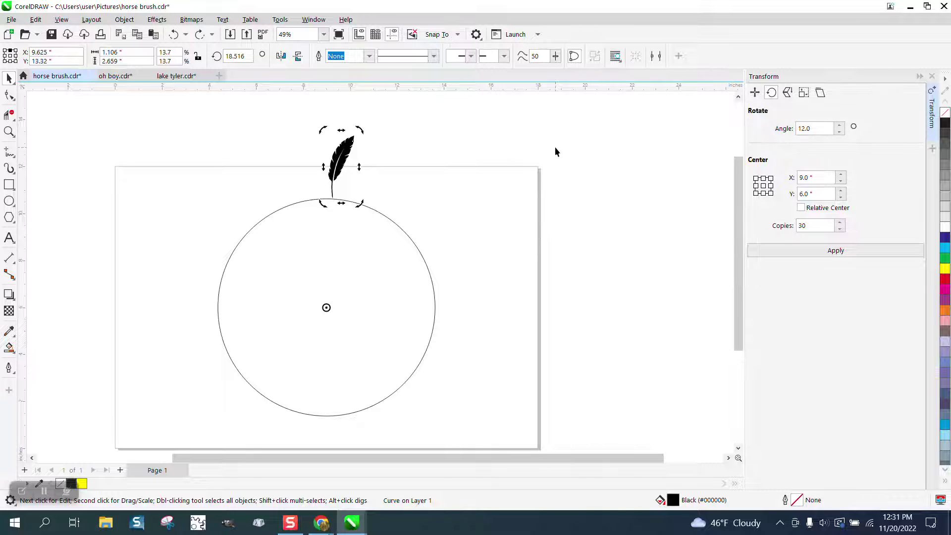
Step: Set the rotation angle to 360/32 (11.25°), apply a trial ring, and undo it
{"action": "left_click", "coordinate": [808, 128]}
{"action": "left_click_drag", "start_coordinate": [808, 128], "coordinate": [775, 131]}
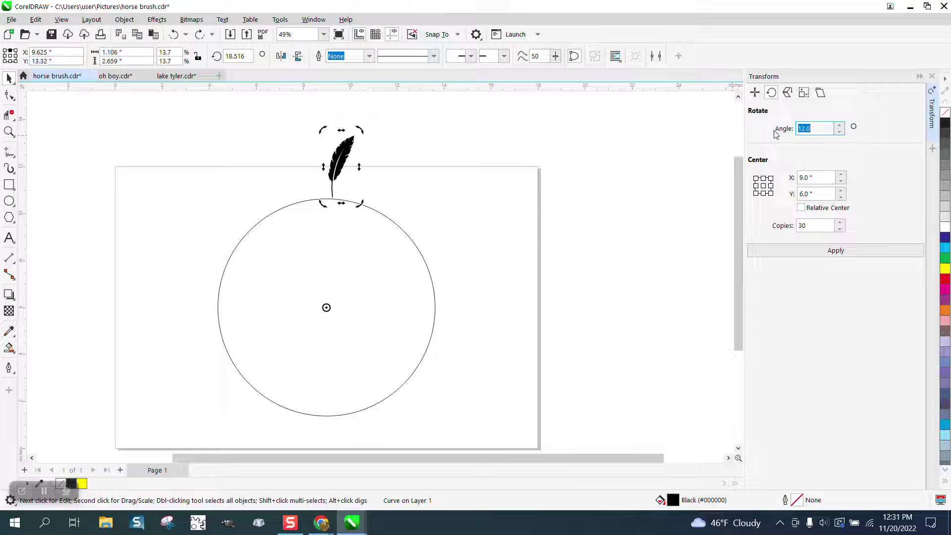
{"action": "type", "text": "360/32"}
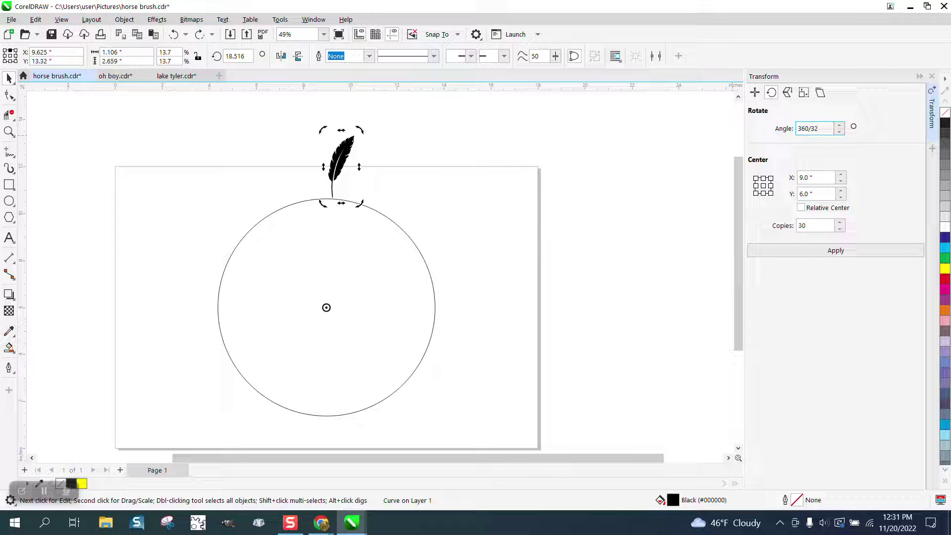
{"action": "key", "text": "Return"}
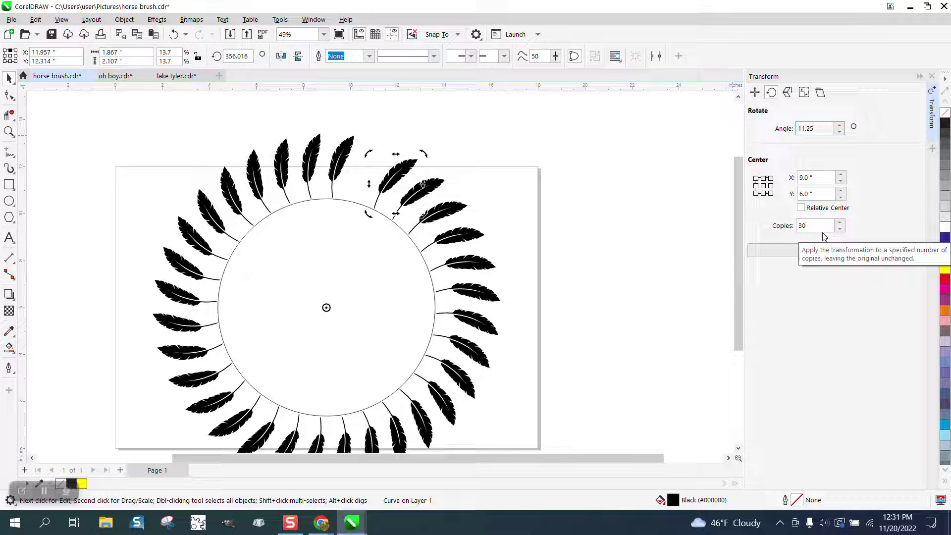
{"action": "left_click", "coordinate": [173, 34]}
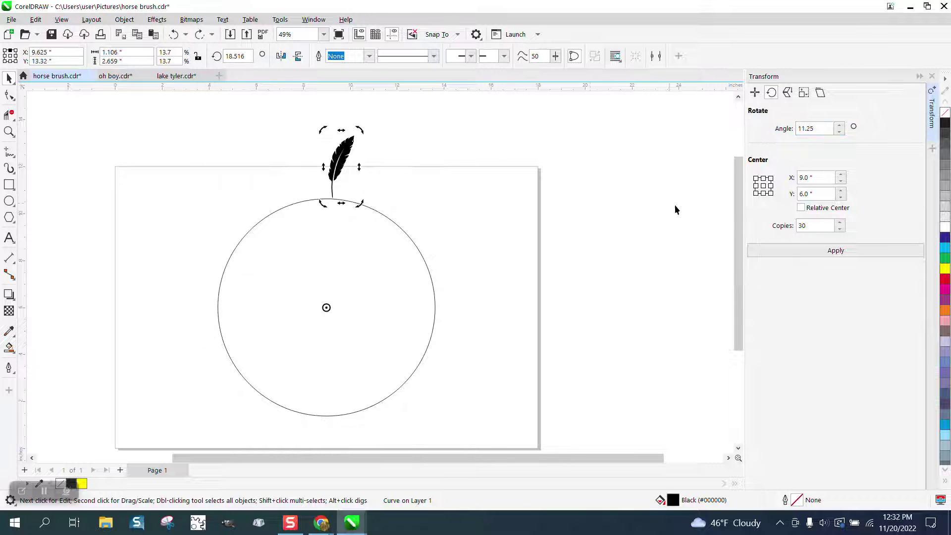
Step: Raise copies to 31, apply a trial ring, and undo it
{"action": "left_click", "coordinate": [840, 223]}
{"action": "left_click", "coordinate": [812, 251]}
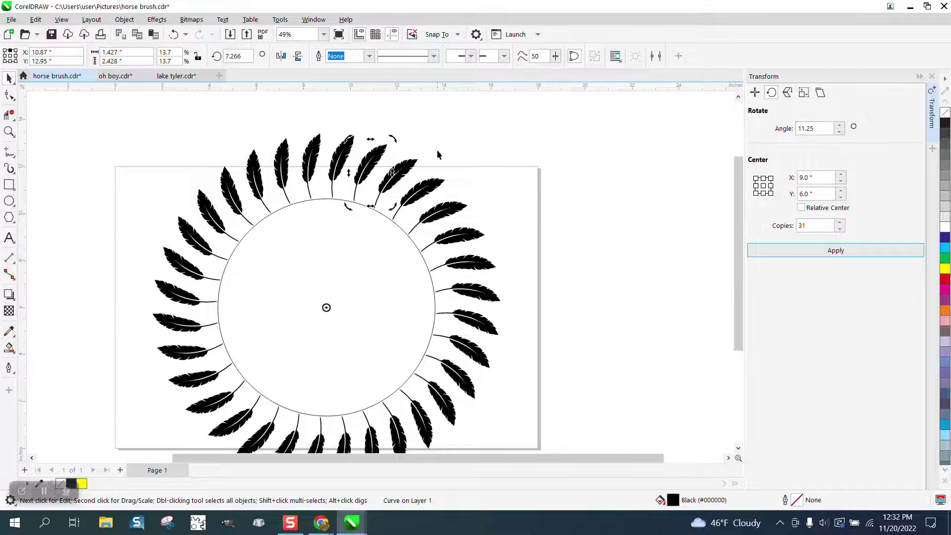
{"action": "left_click", "coordinate": [438, 135]}
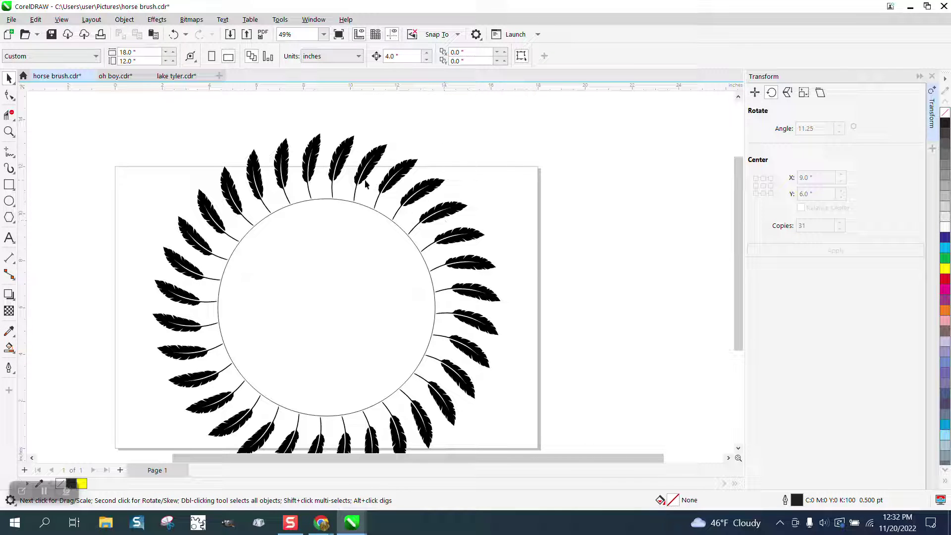
{"action": "left_click", "coordinate": [174, 35]}
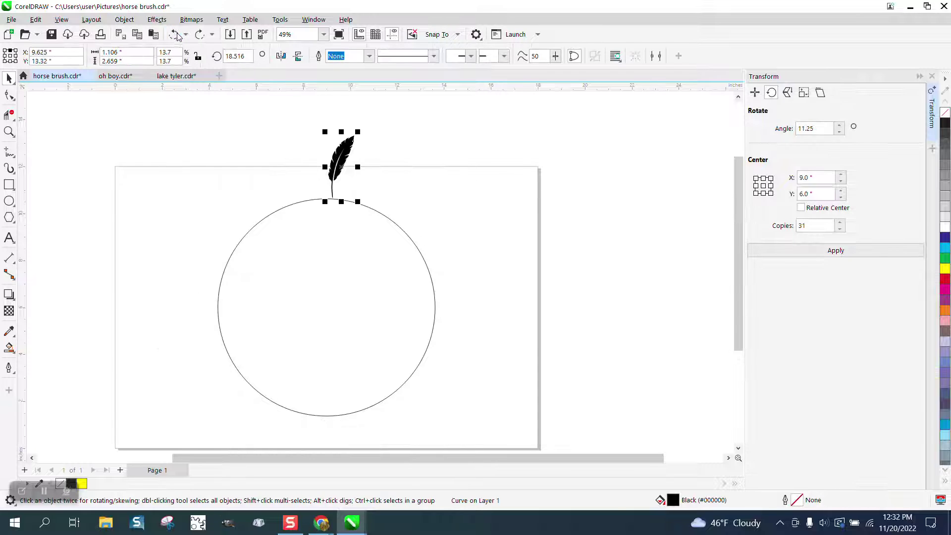
{"action": "left_click_drag", "start_coordinate": [823, 128], "coordinate": [774, 128]}
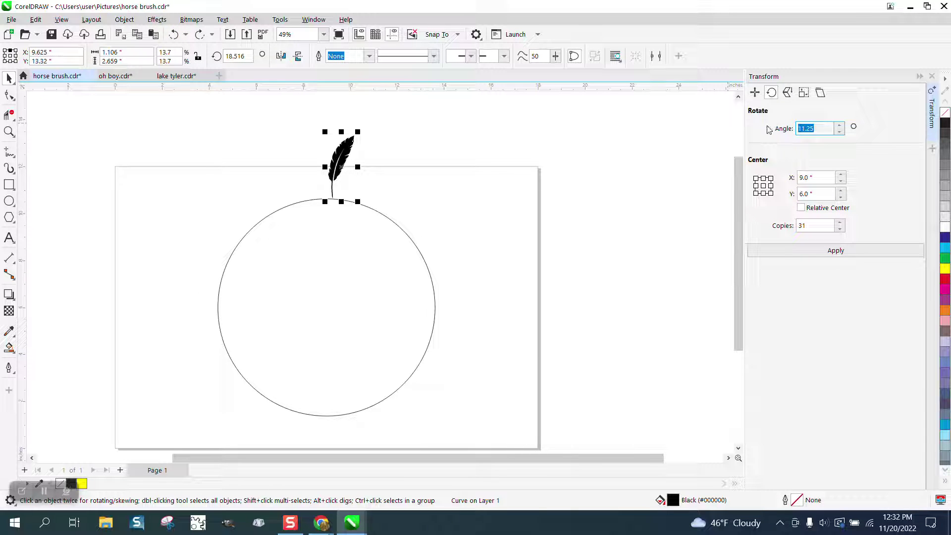
Step: Apply angle 360/50 with 49 copies for 50 feathers 7.2° apart
{"action": "type", "text": "360/50"}
{"action": "left_click_drag", "start_coordinate": [835, 227], "coordinate": [772, 226]}
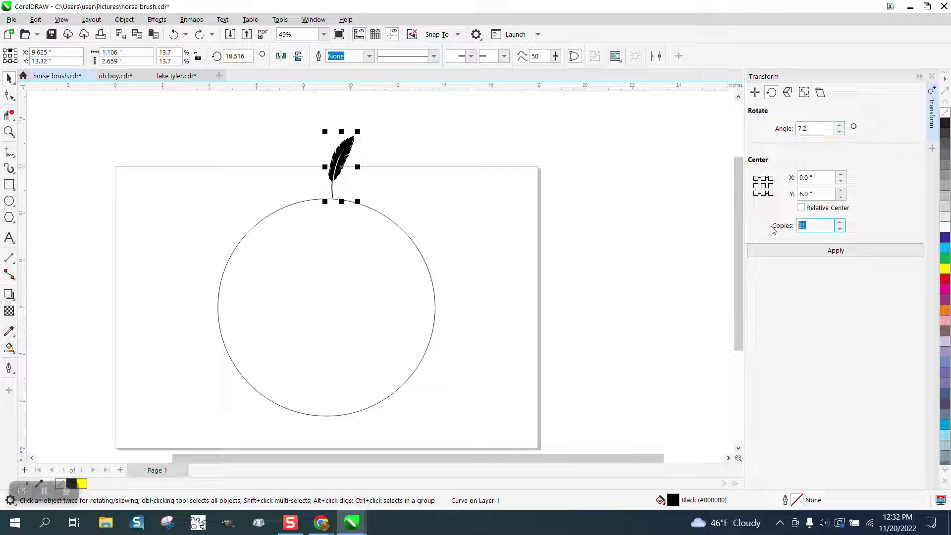
{"action": "type", "text": "49"}
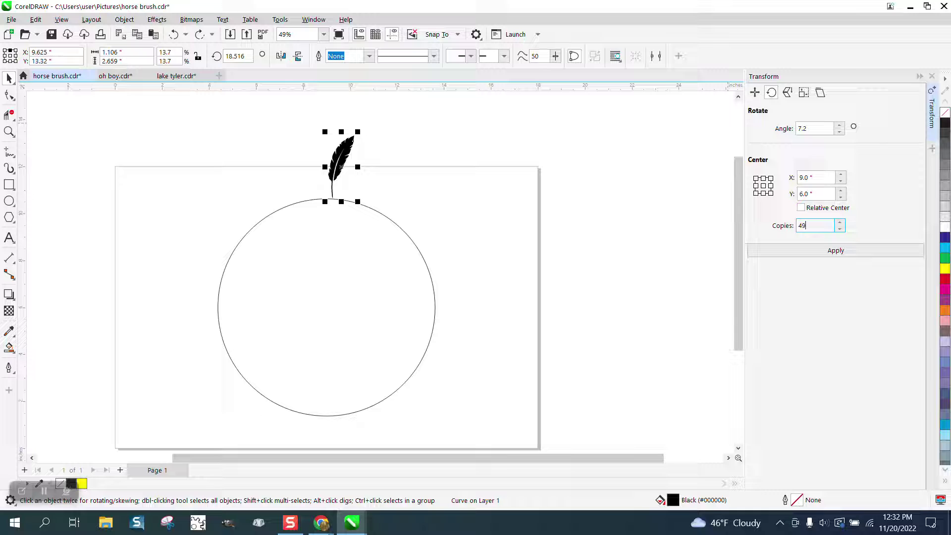
{"action": "left_click", "coordinate": [837, 252]}
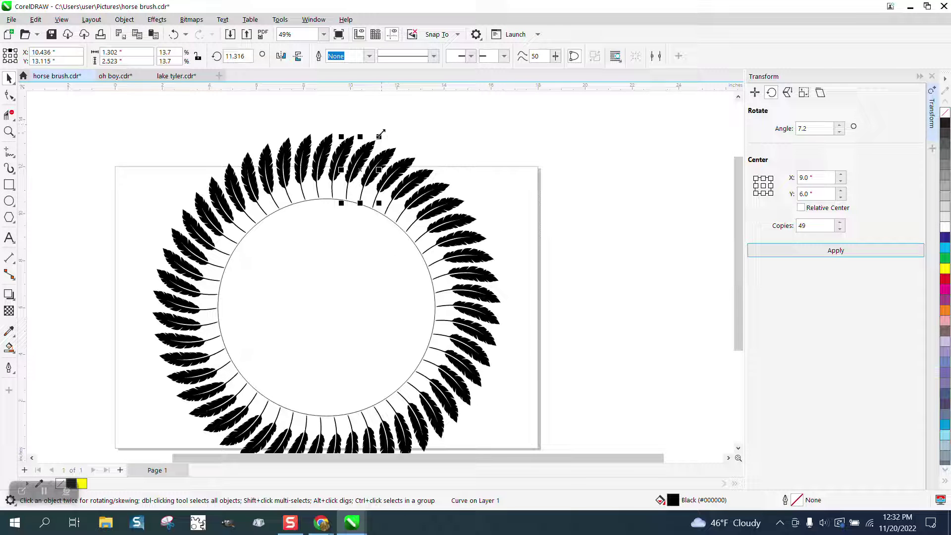
{"action": "left_click", "coordinate": [8, 132]}
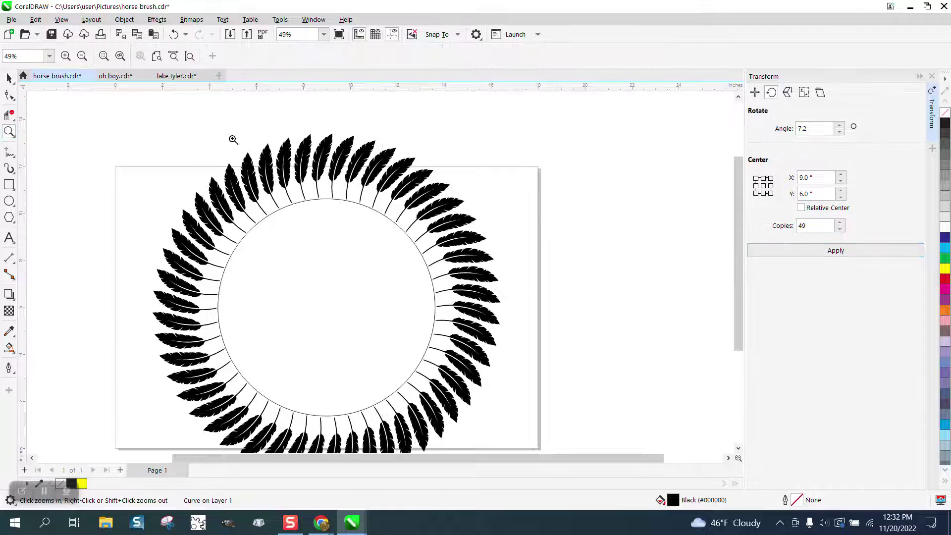
{"action": "left_click_drag", "start_coordinate": [233, 137], "coordinate": [447, 224]}
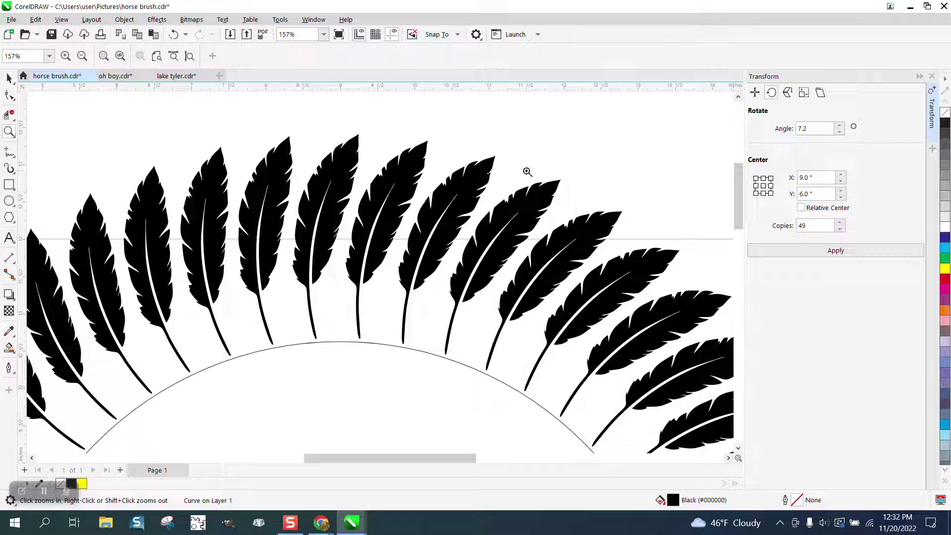
{"action": "scroll", "coordinate": [342, 151], "scroll_direction": "down", "scroll_amount": 1}
{"action": "scroll", "coordinate": [342, 151], "scroll_direction": "down", "scroll_amount": 8}
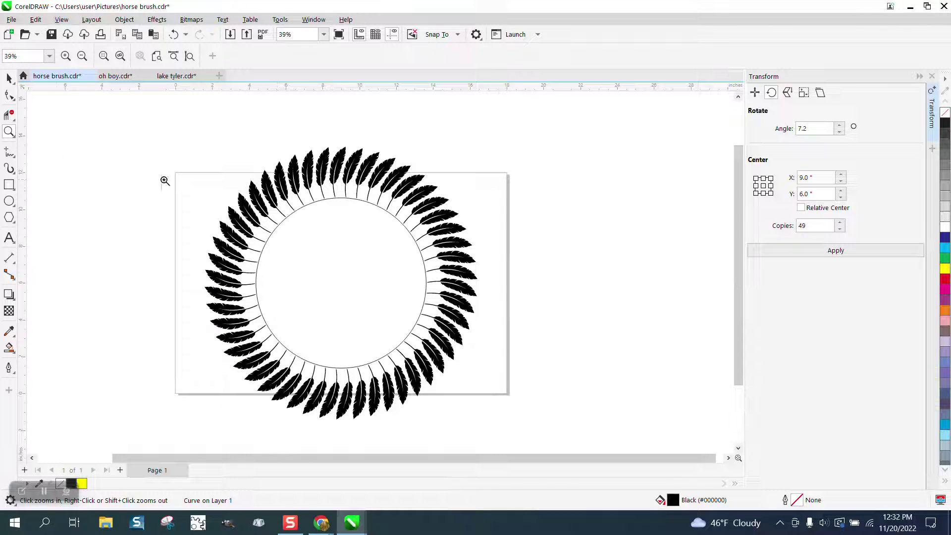
{"action": "left_click", "coordinate": [9, 131]}
{"action": "left_click_drag", "start_coordinate": [238, 149], "coordinate": [436, 213]}
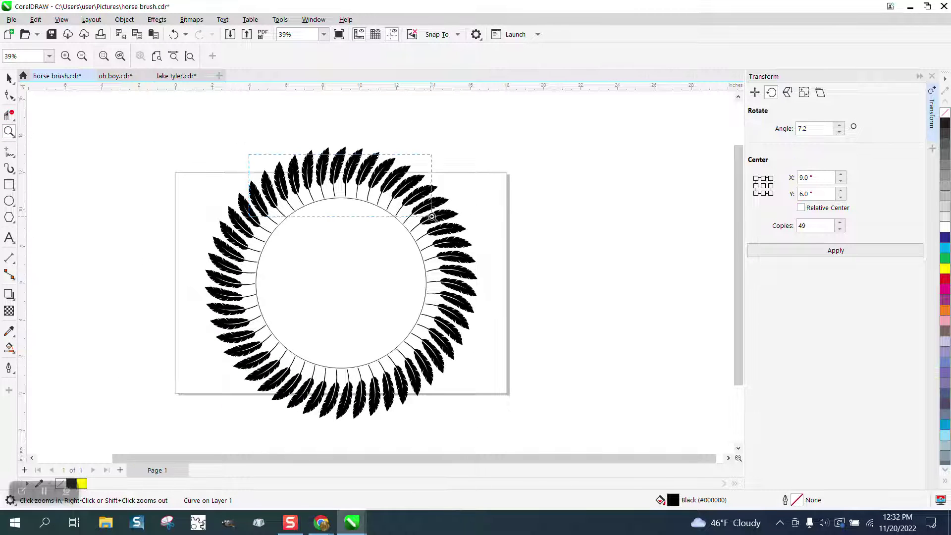
{"action": "left_click_drag", "start_coordinate": [391, 239], "coordinate": [437, 268]}
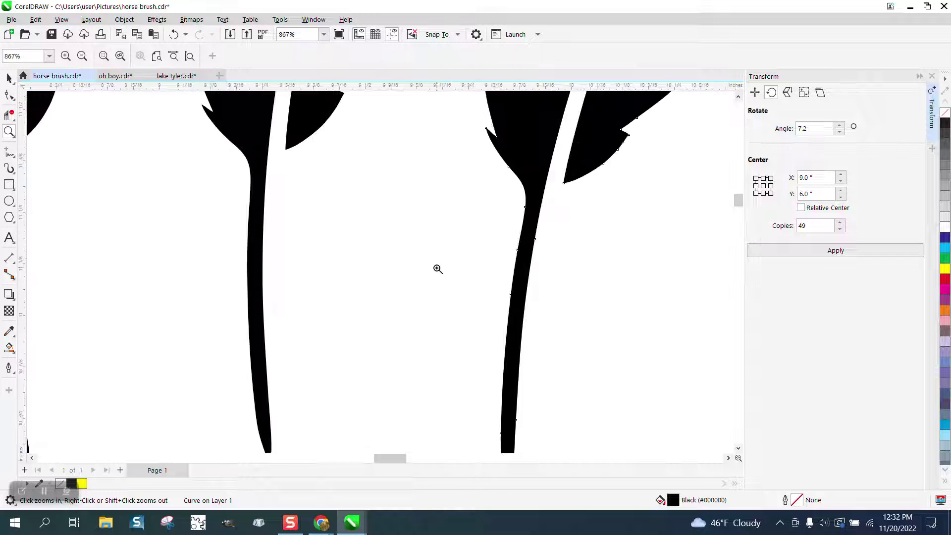
{"action": "right_click", "coordinate": [413, 218]}
{"action": "scroll", "coordinate": [409, 214], "scroll_direction": "down", "scroll_amount": 8}
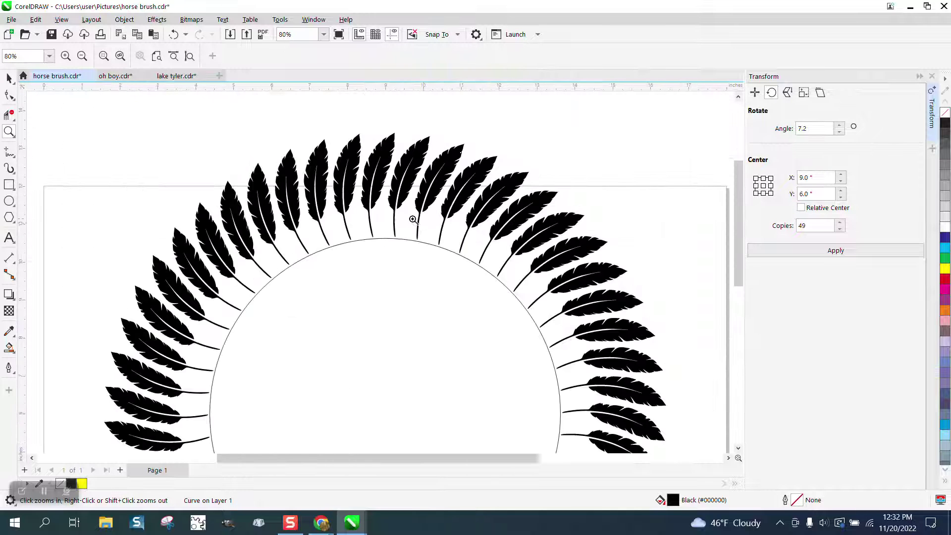